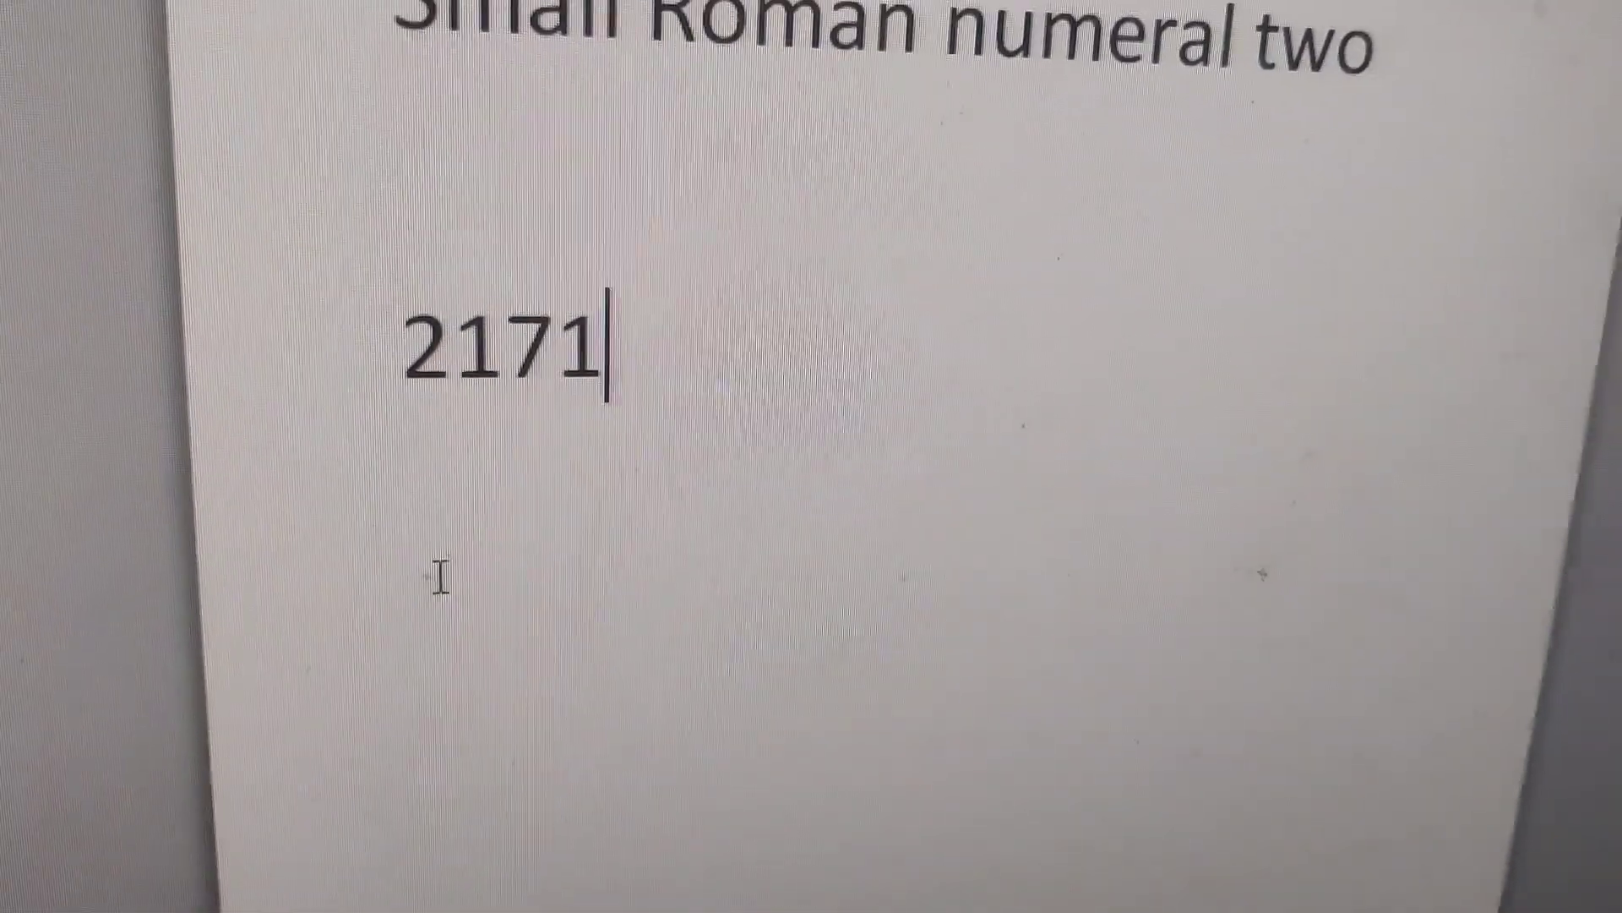
Select the code 2171 beneath the 'Small Roman numeral two' heading for conversion
{"action": "left_click_drag", "start_coordinate": [646, 337], "coordinate": [72, 362]}
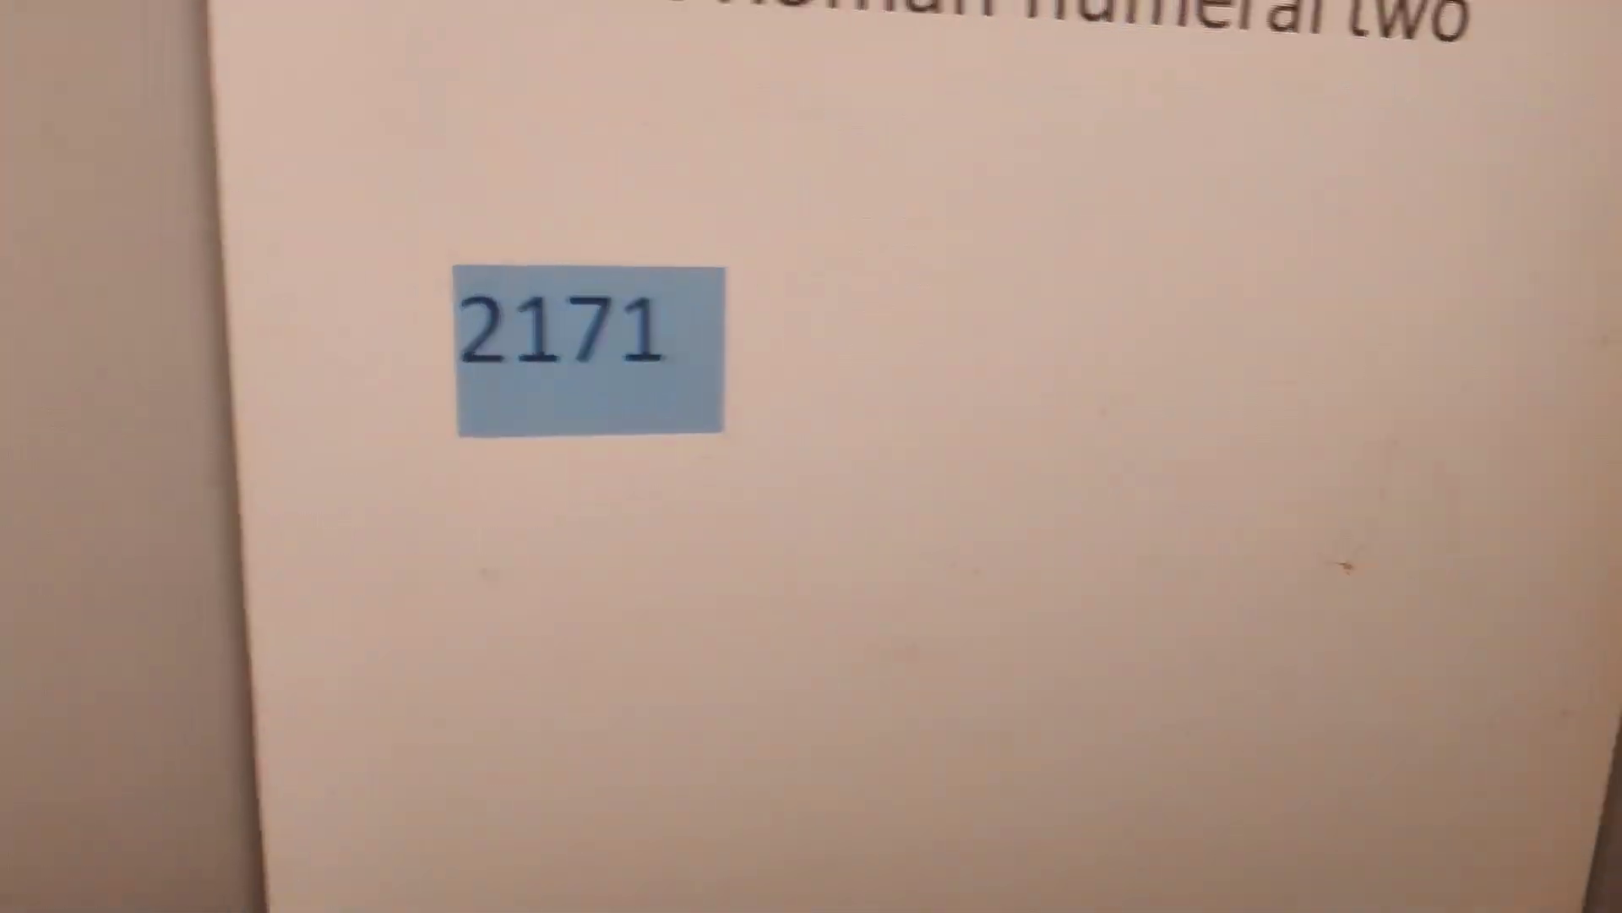